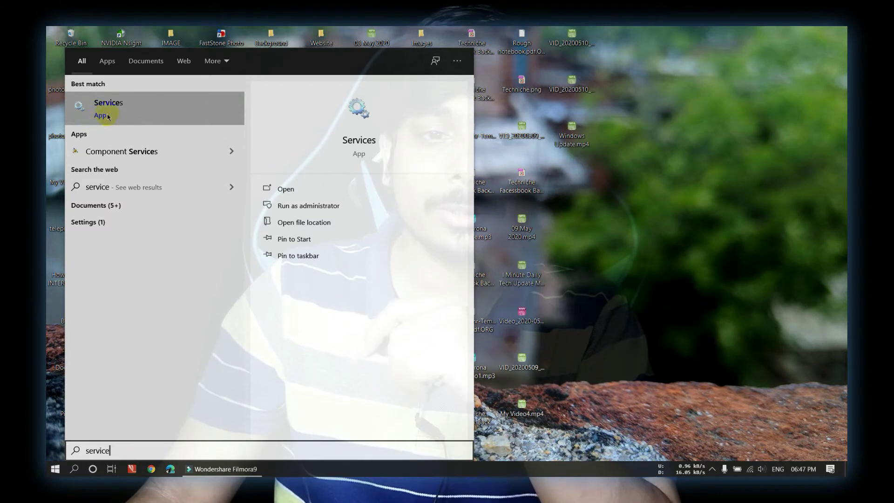
Open the Services console and bring up the properties of the Windows Update service
left_click(149, 110)
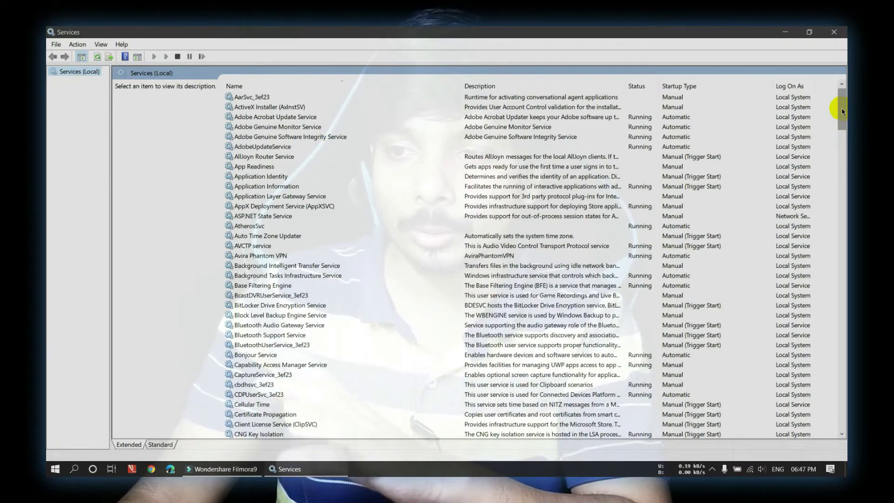
left_click_drag(842, 112, 838, 414)
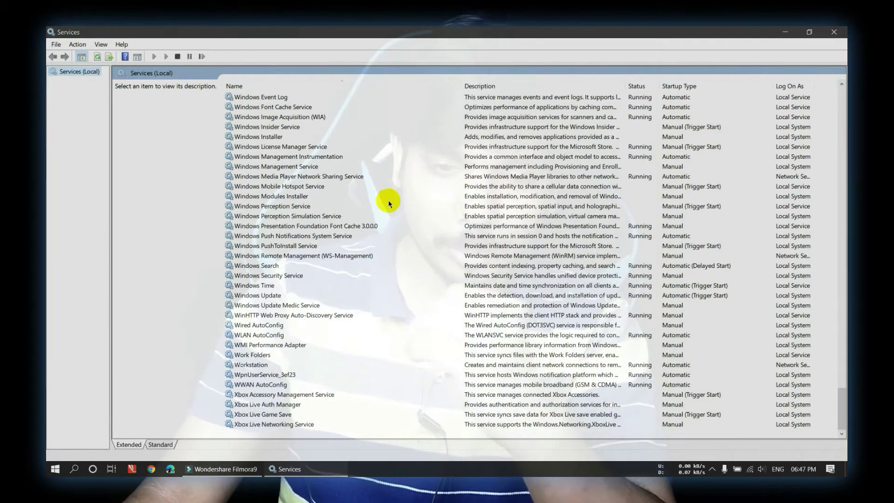
left_click(257, 296)
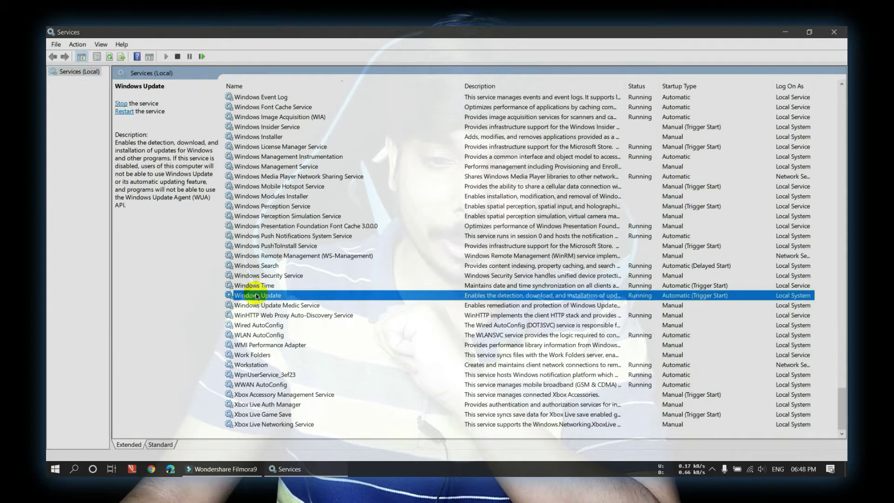
right_click(435, 296)
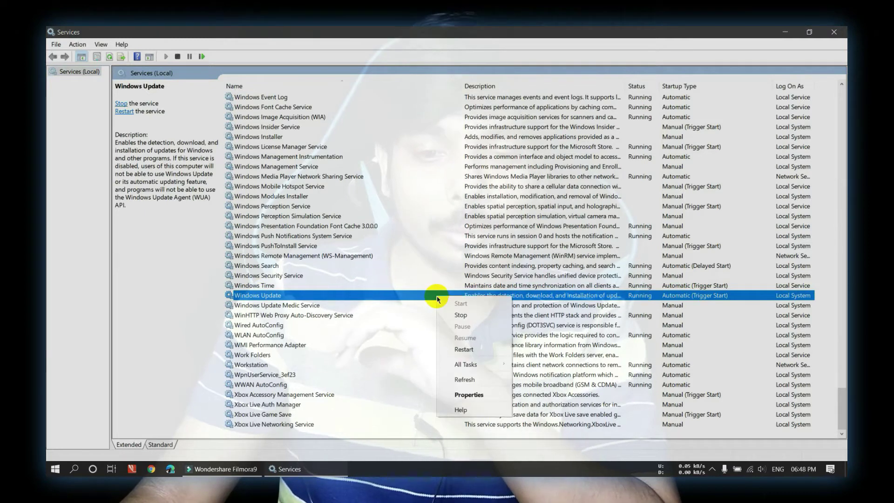
left_click(447, 395)
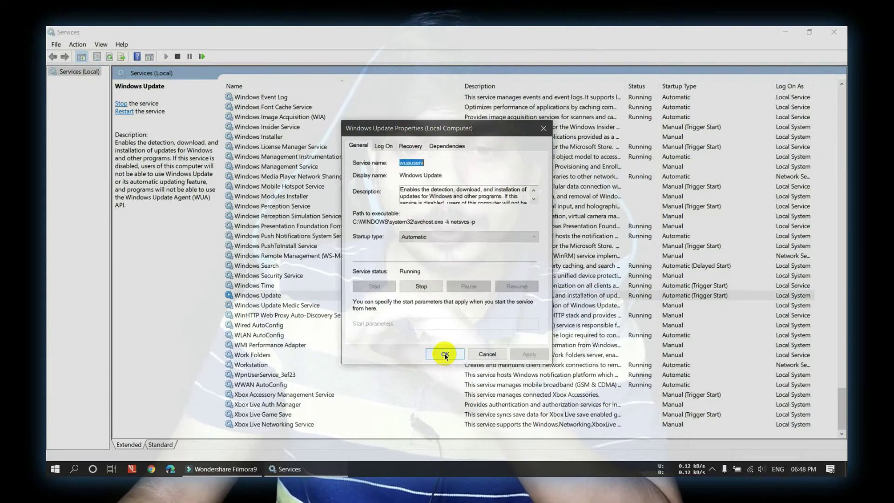
Set the Windows Update service's startup type to Disabled, stop the service and apply the change
left_click(442, 238)
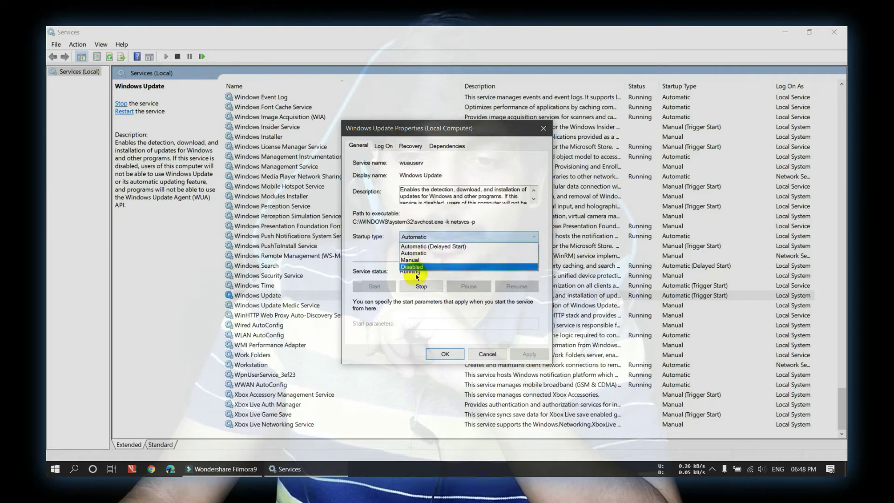
left_click(412, 267)
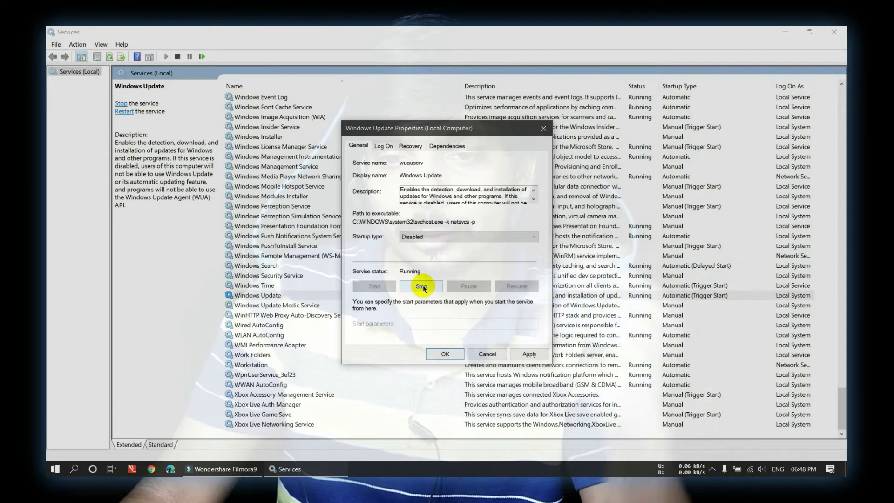
left_click(422, 286)
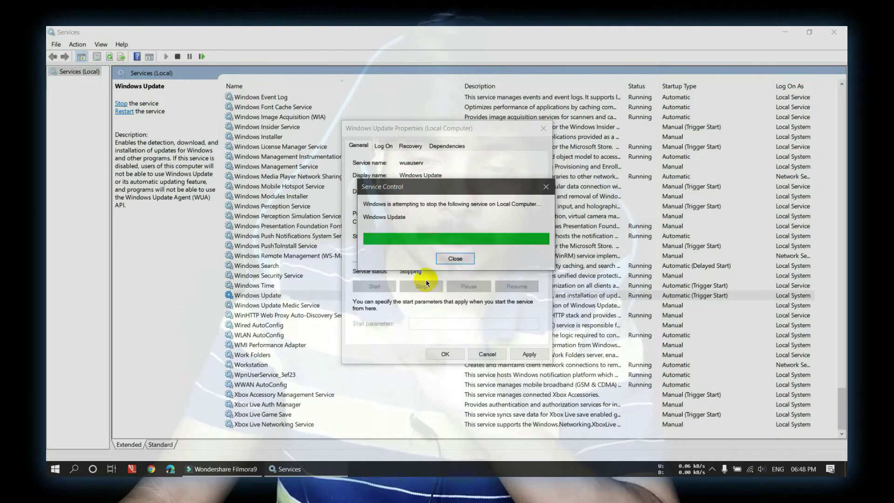
left_click(529, 354)
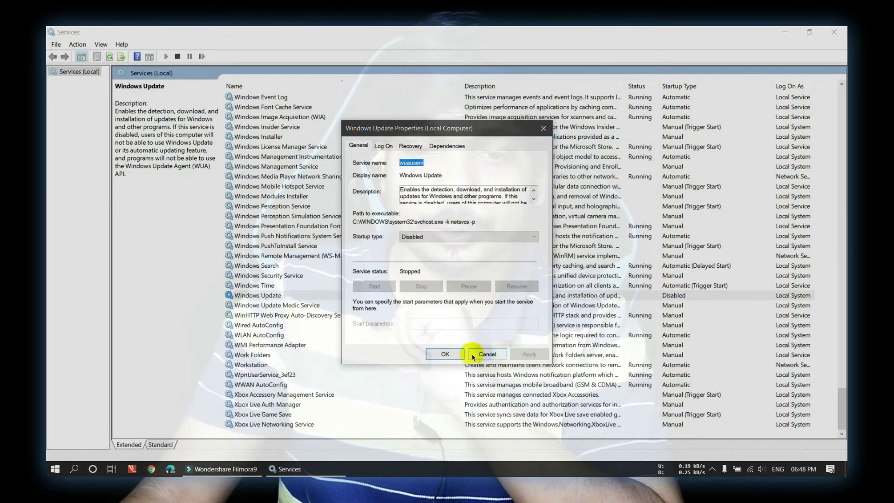
left_click(445, 355)
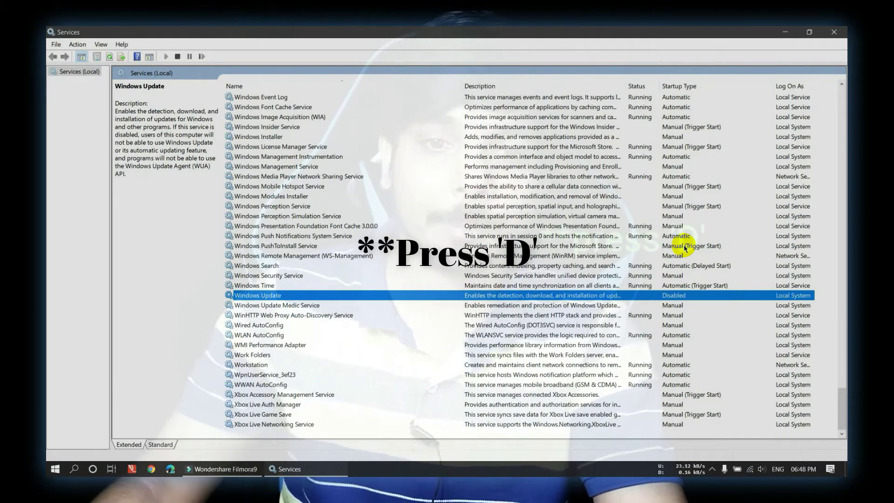
Try to set the Delivery Optimization service's startup type to Disabled, dismissing any errors and cancelling its properties
key("d")
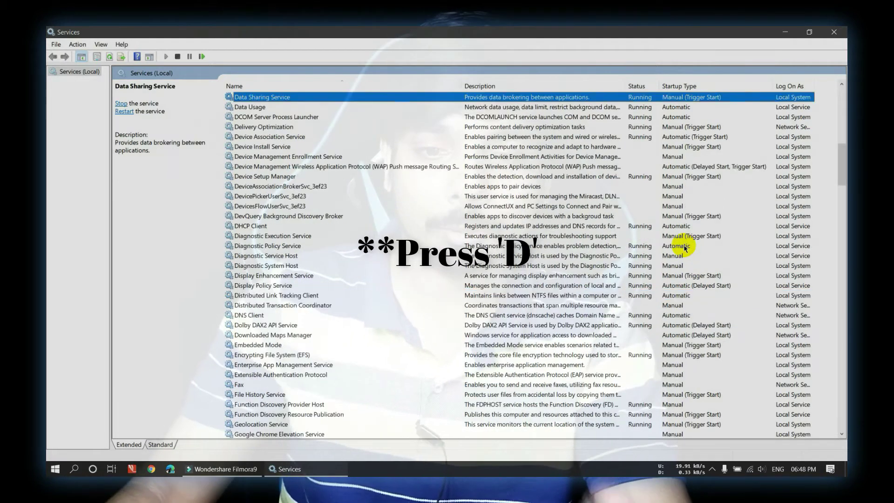
left_click(262, 128)
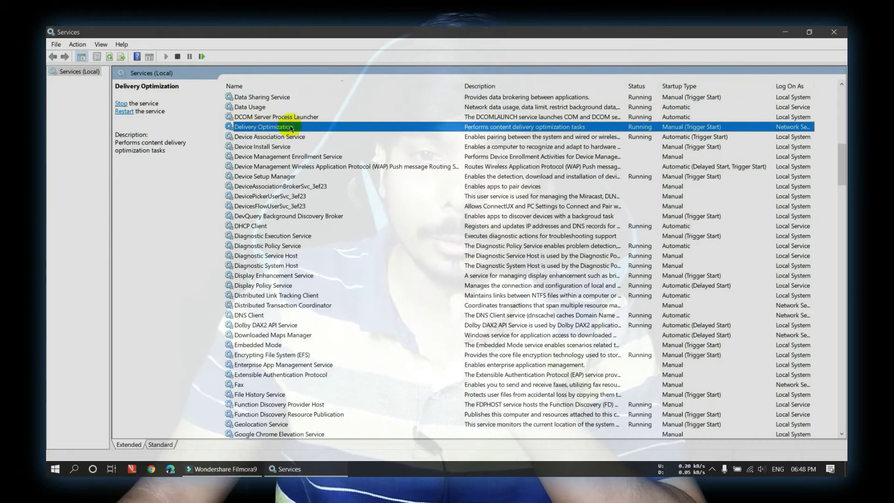
right_click(373, 124)
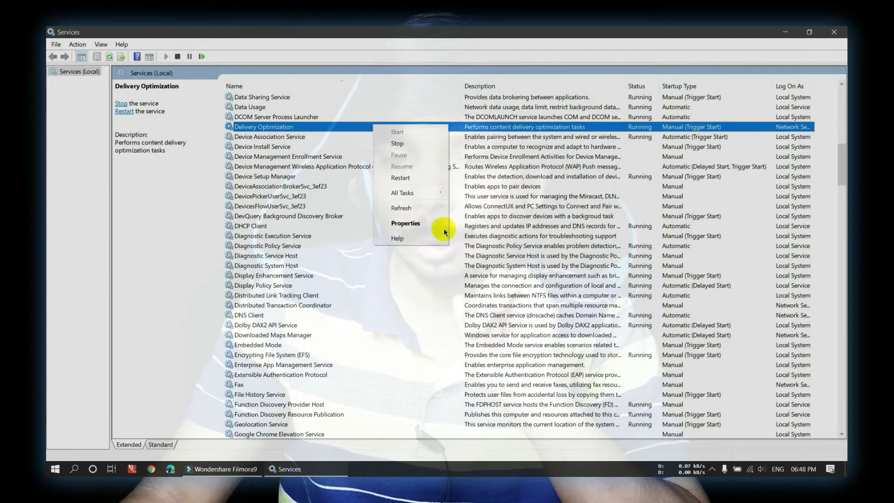
left_click(422, 224)
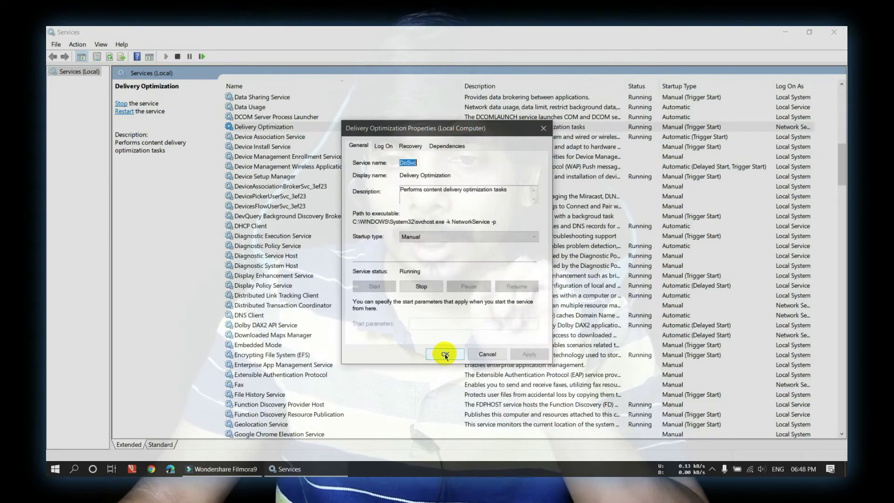
left_click(443, 237)
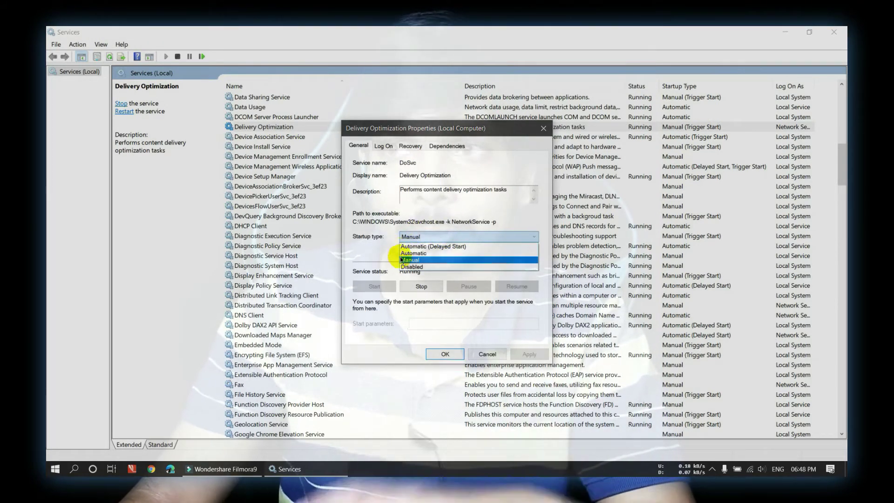
left_click(411, 266)
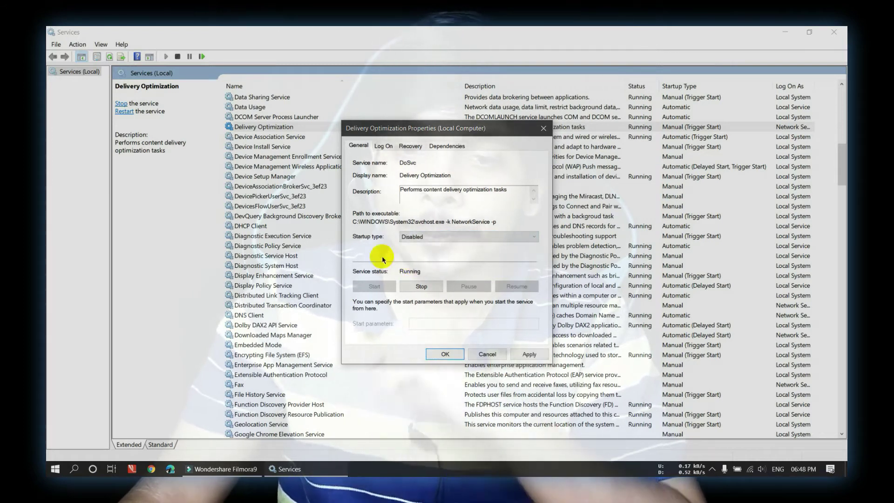
left_click(528, 355)
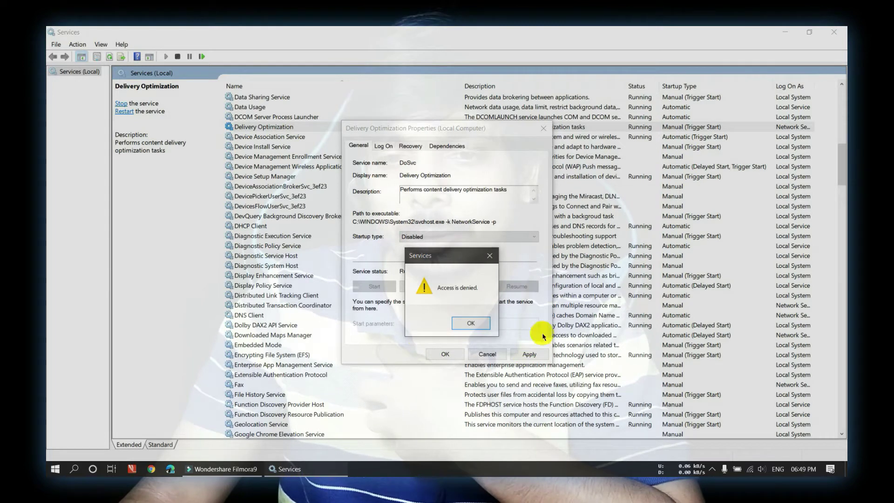
left_click(472, 322)
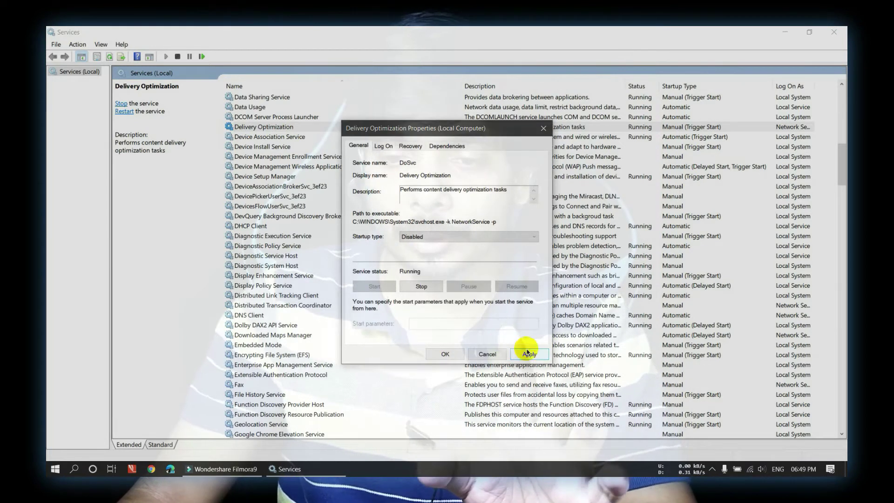
left_click(446, 355)
left_click(466, 324)
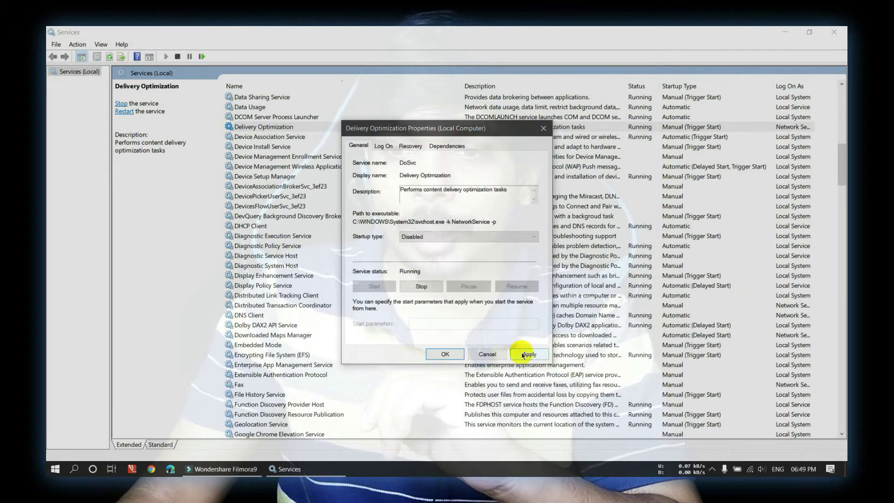
left_click(487, 355)
Close the Services console, search Windows for "windows update setting" and open the Windows Update settings
left_click(839, 32)
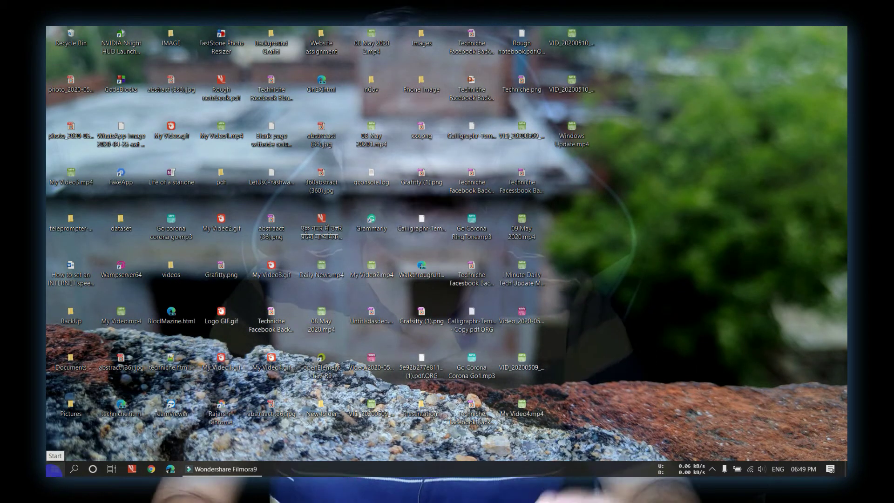
left_click(54, 470)
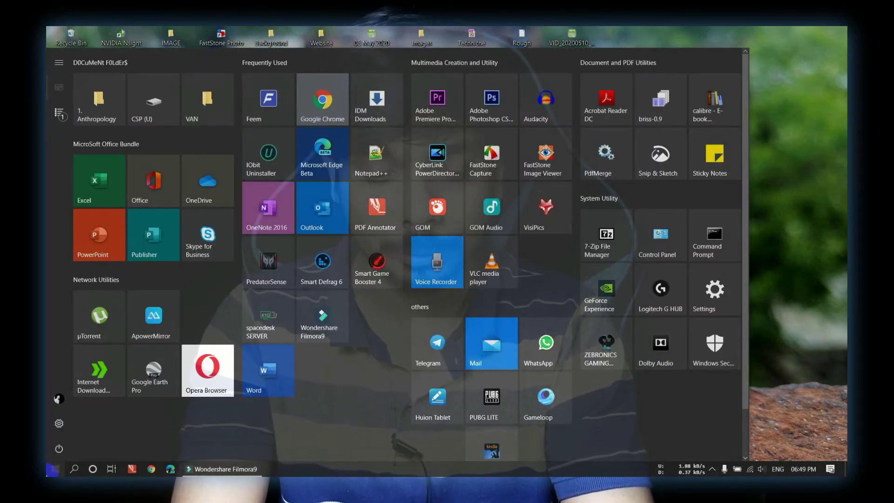
type("windo")
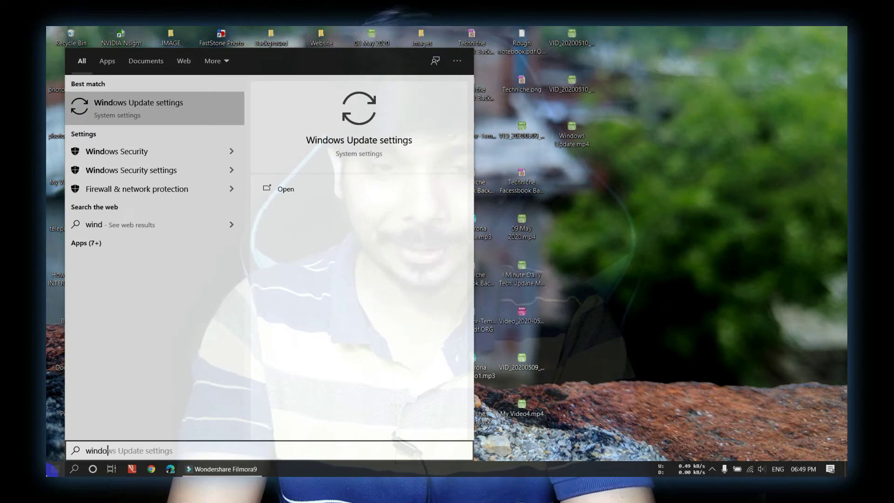
type("ws ")
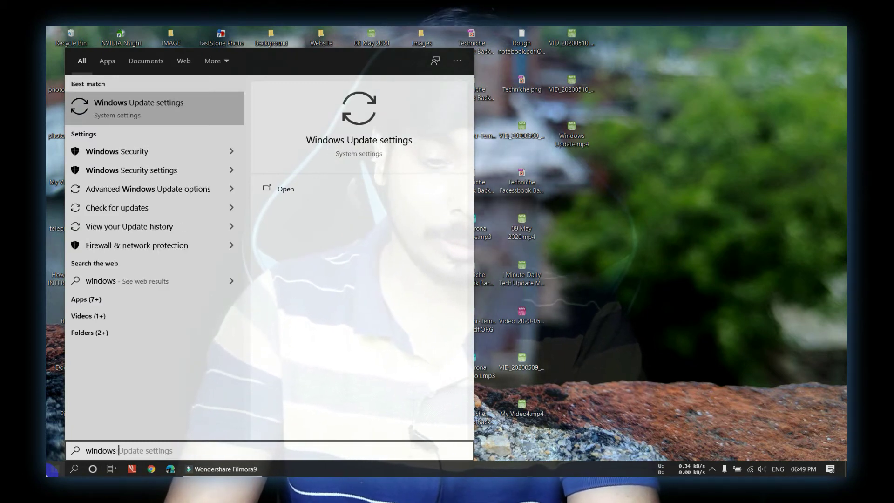
type("update")
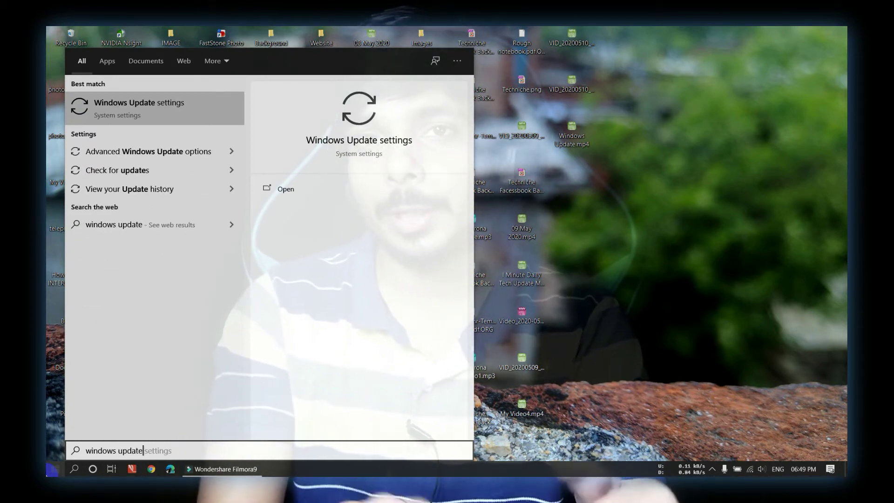
type(" setting")
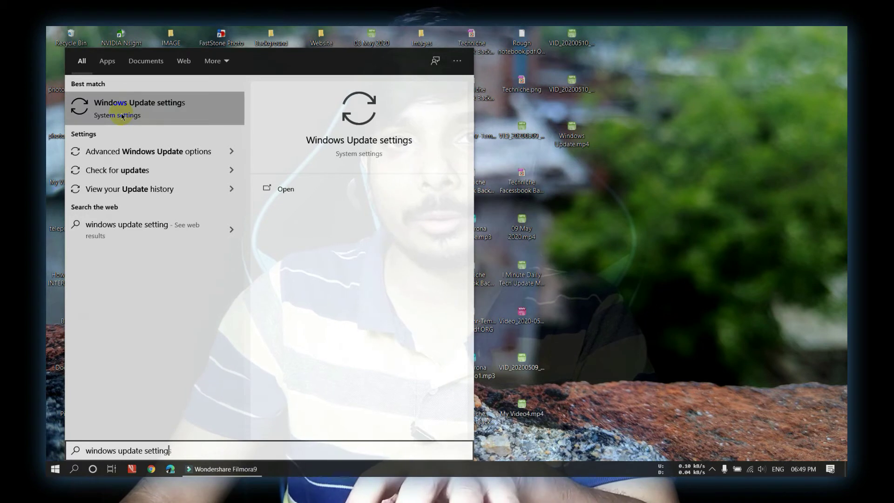
left_click(121, 116)
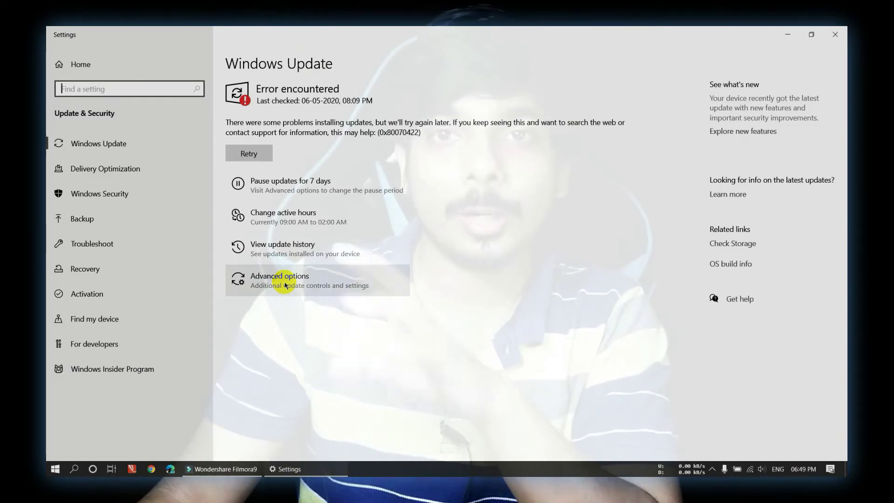
Pause updates until 01 June 2020 in the Windows Update advanced options
left_click(276, 284)
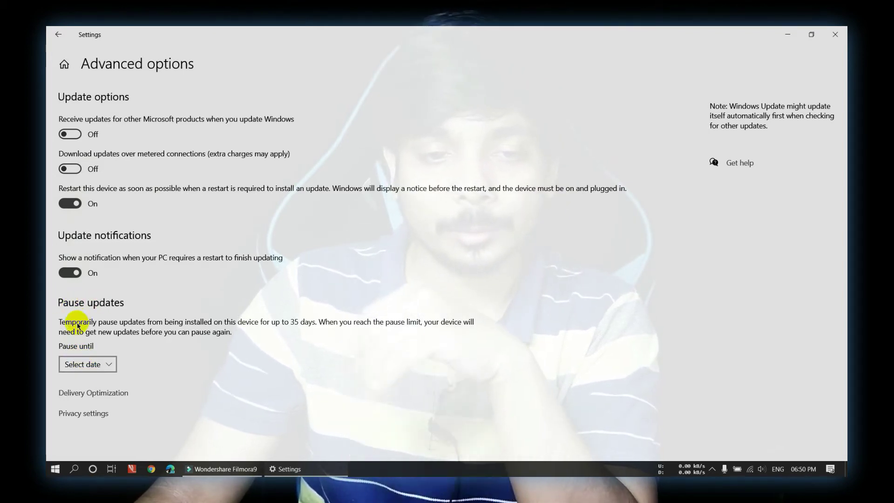
left_click(101, 368)
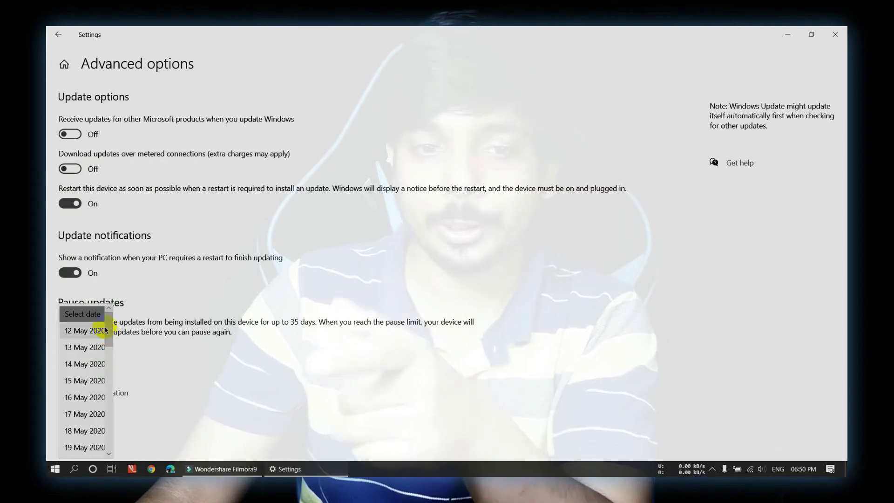
left_click_drag(110, 336, 109, 391)
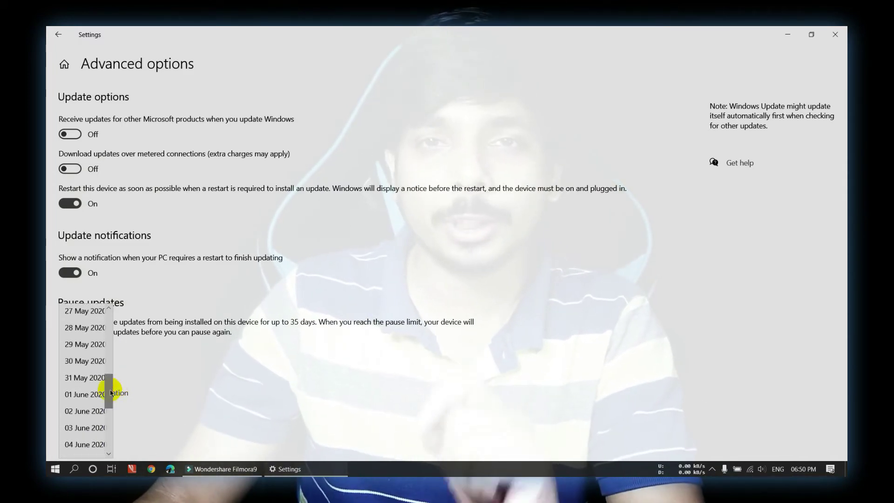
left_click_drag(111, 392, 105, 351)
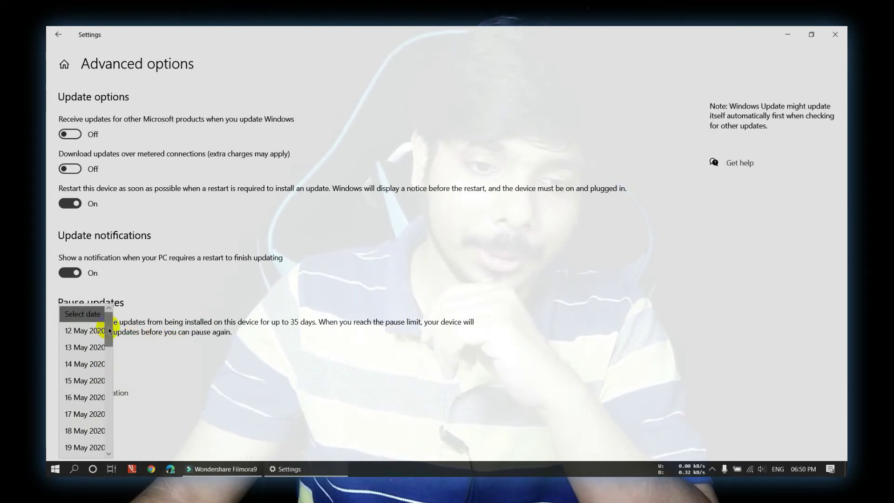
left_click_drag(108, 331, 106, 400)
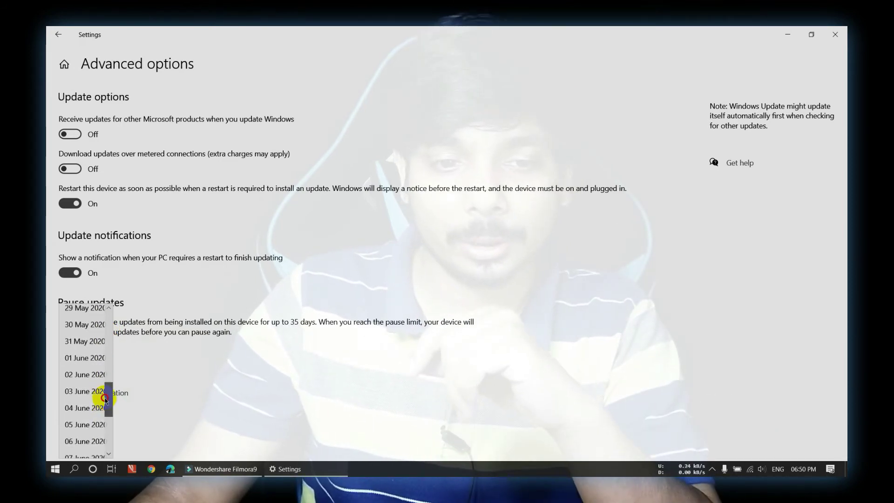
left_click(75, 362)
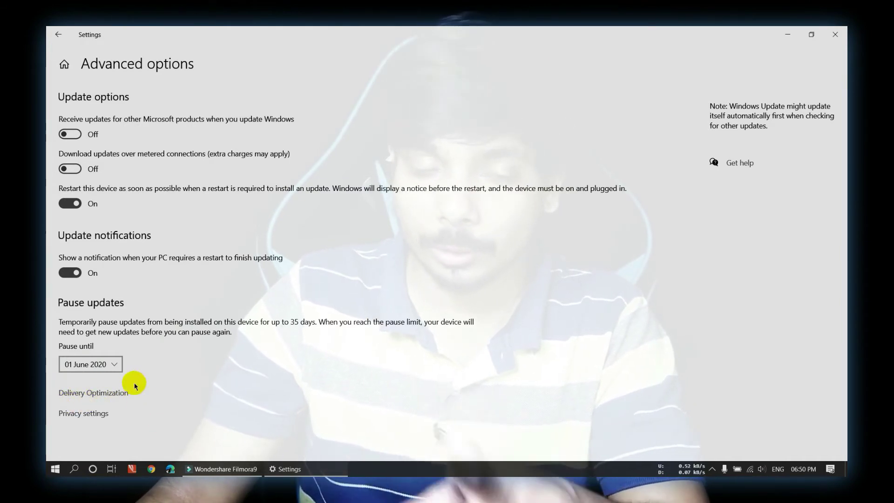
Enable the bandwidth limit for downloading updates in the background in Delivery Optimization's advanced options
left_click(109, 394)
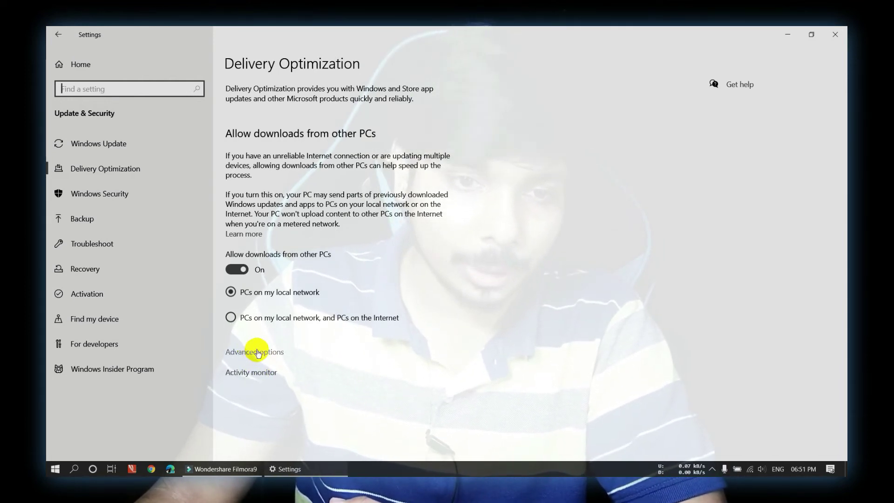
left_click(258, 353)
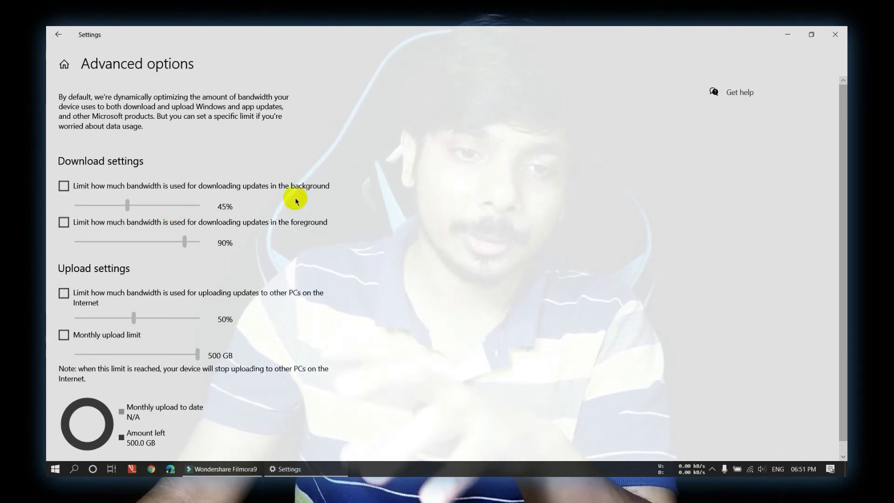
left_click(63, 187)
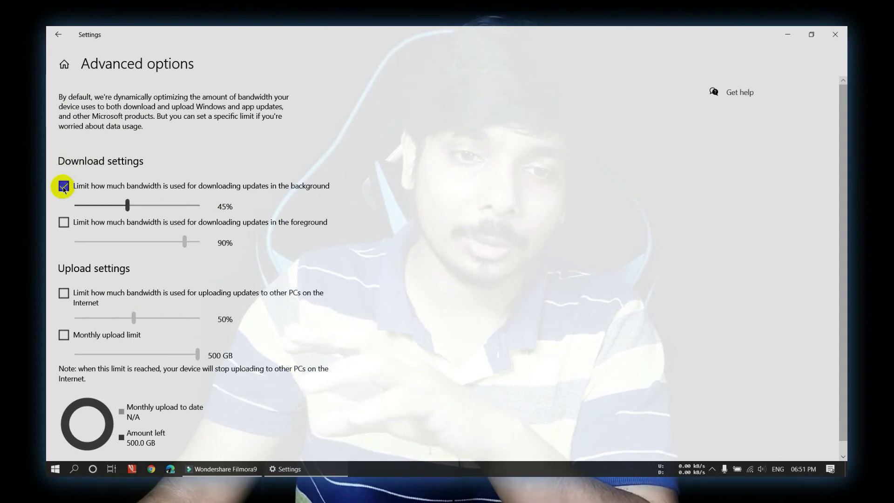
Enable the foreground download, upload and monthly upload limits, and set all three bandwidth limits to 5% and the monthly upload limit to 5 GB
left_click(64, 223)
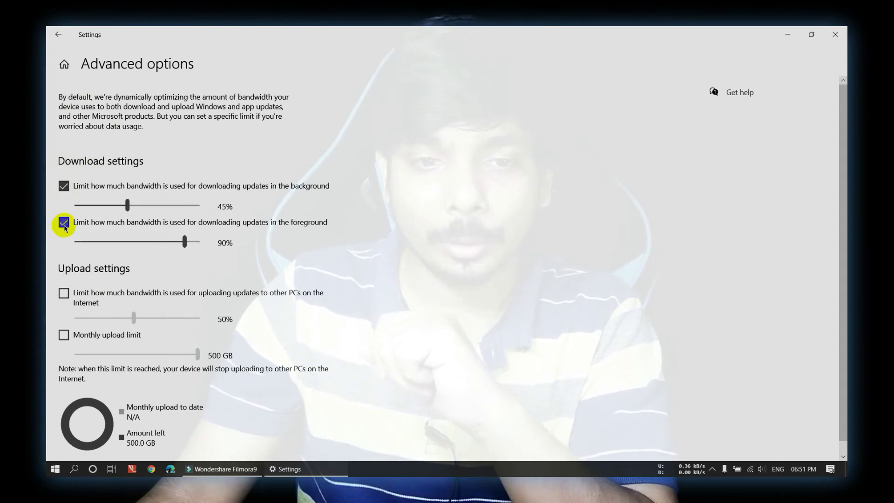
left_click(63, 294)
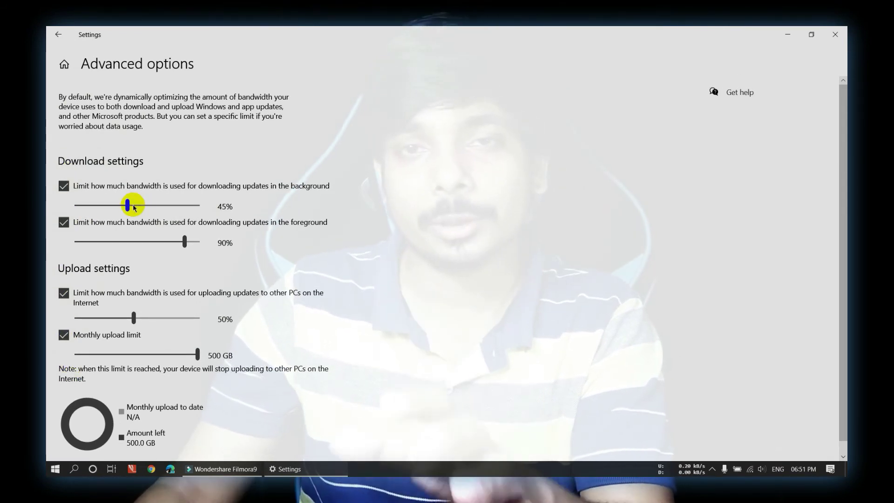
left_click_drag(128, 206, 70, 206)
left_click_drag(185, 243, 55, 249)
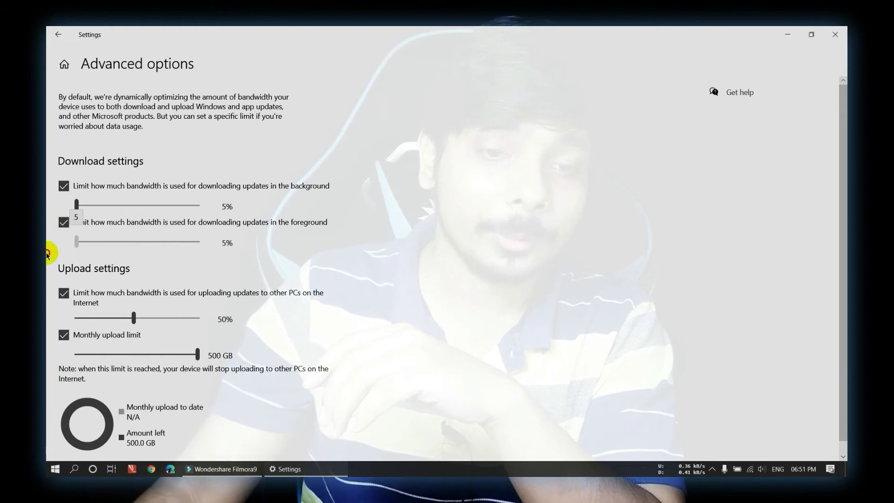
left_click_drag(134, 318, 46, 328)
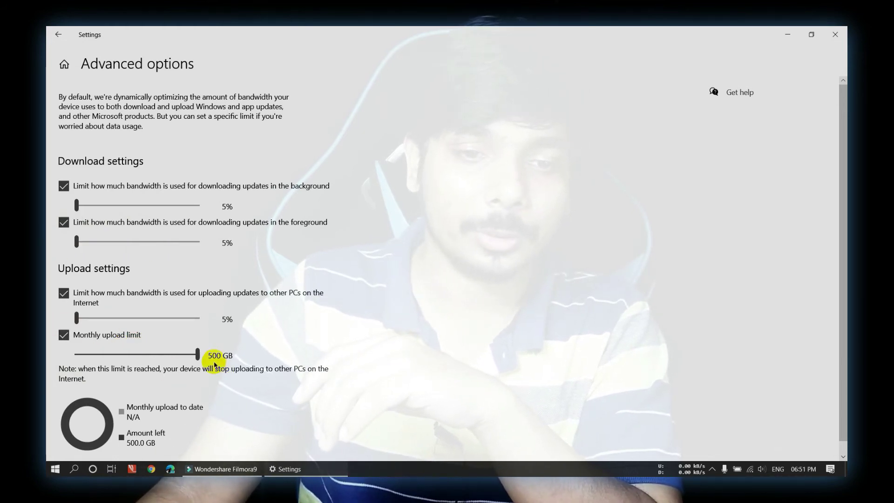
left_click_drag(198, 355, 48, 350)
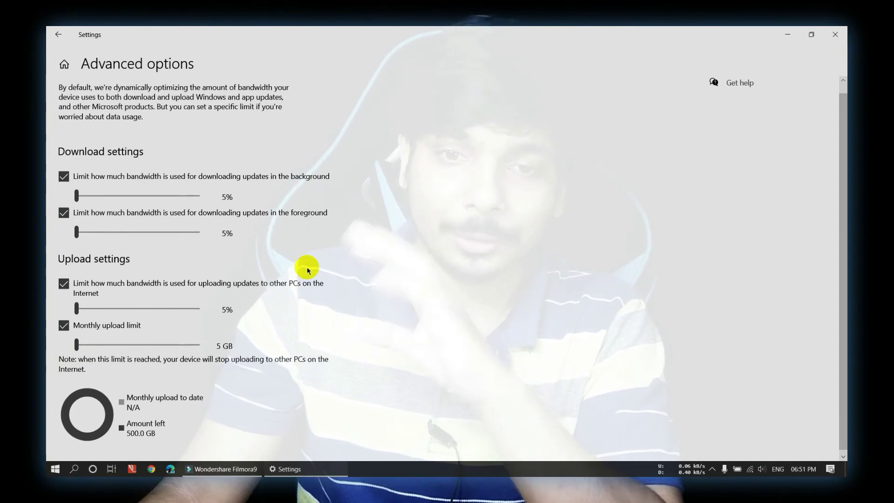
Return to the Delivery Optimization page and turn off downloads from other PCs
left_click(53, 31)
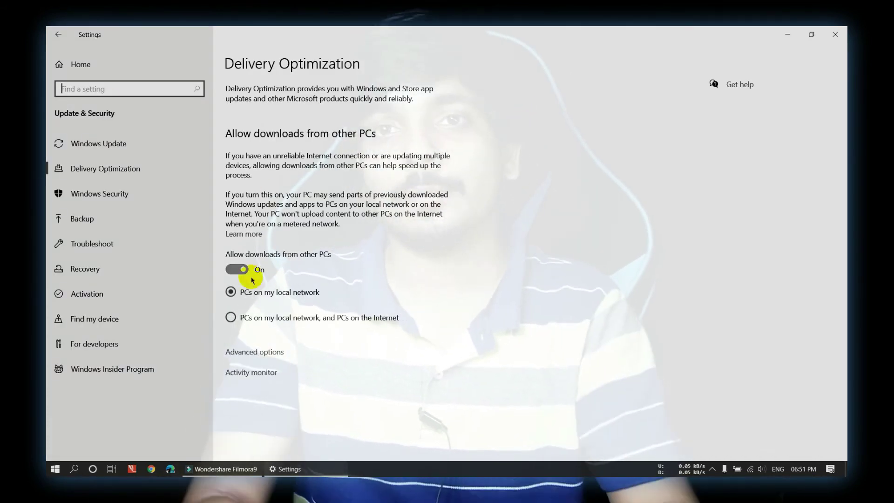
left_click(235, 269)
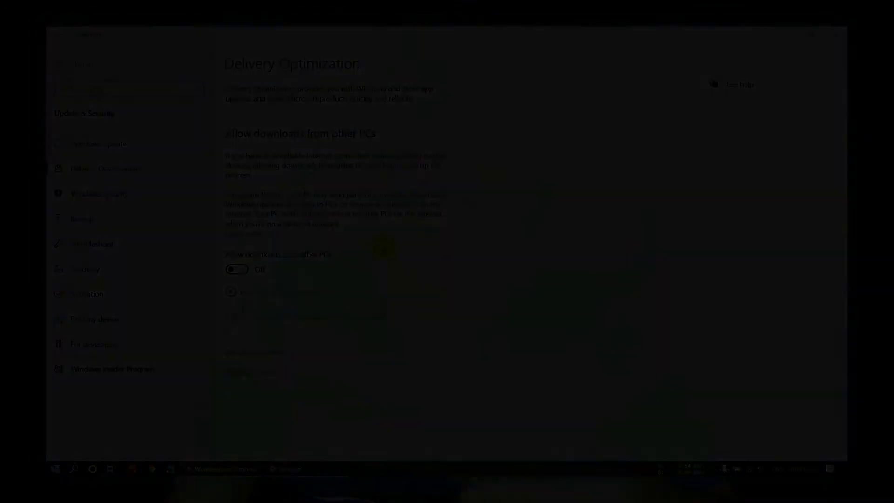